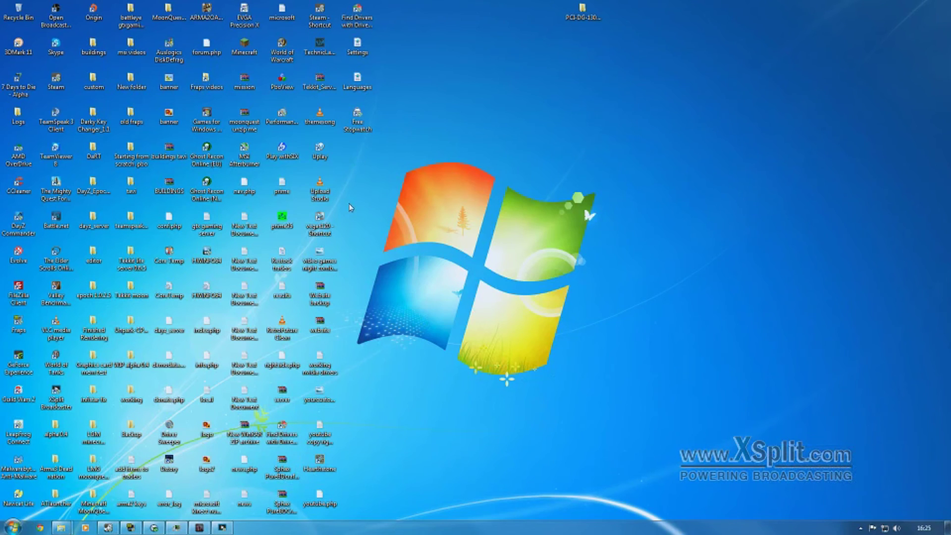
Step: Open the DayZ configuration file from the Documents library's DayZ folder for editing in Notepad++
click(10, 528)
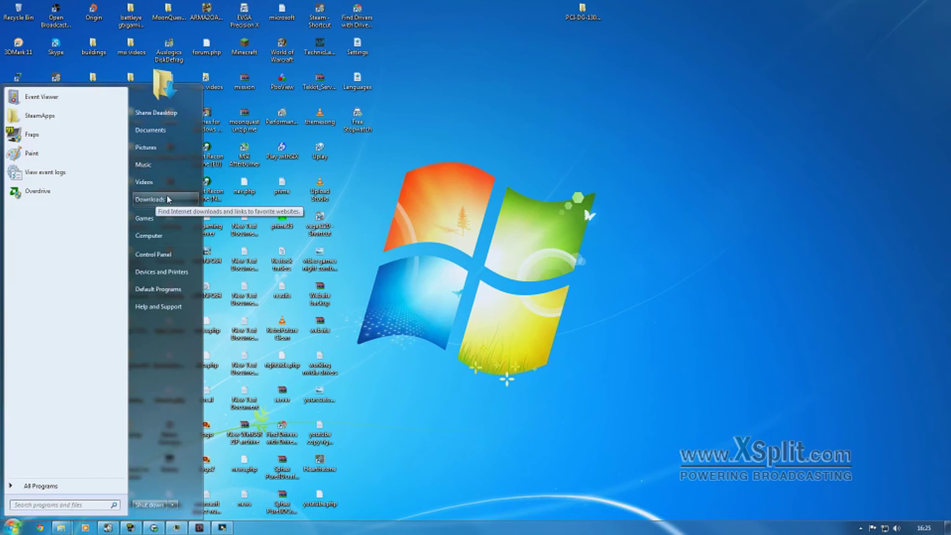
click(177, 133)
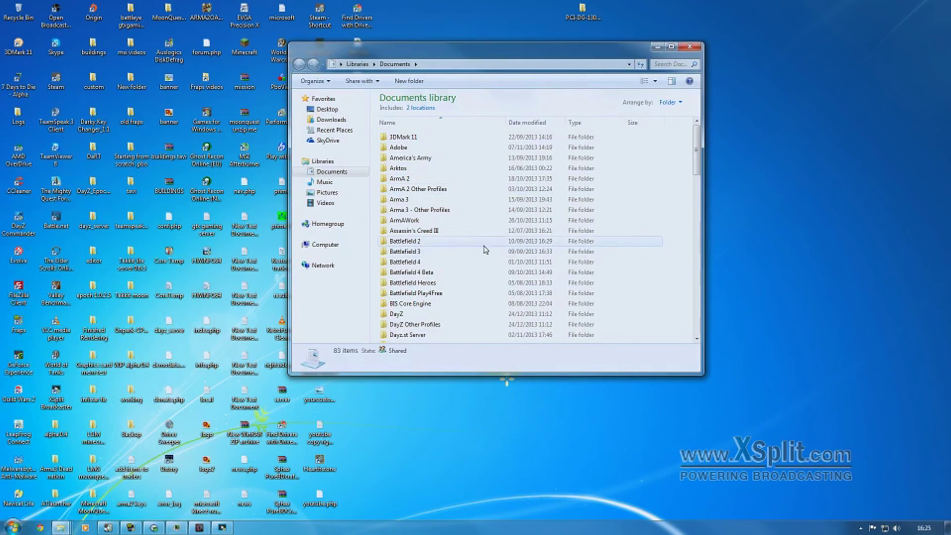
click(427, 315)
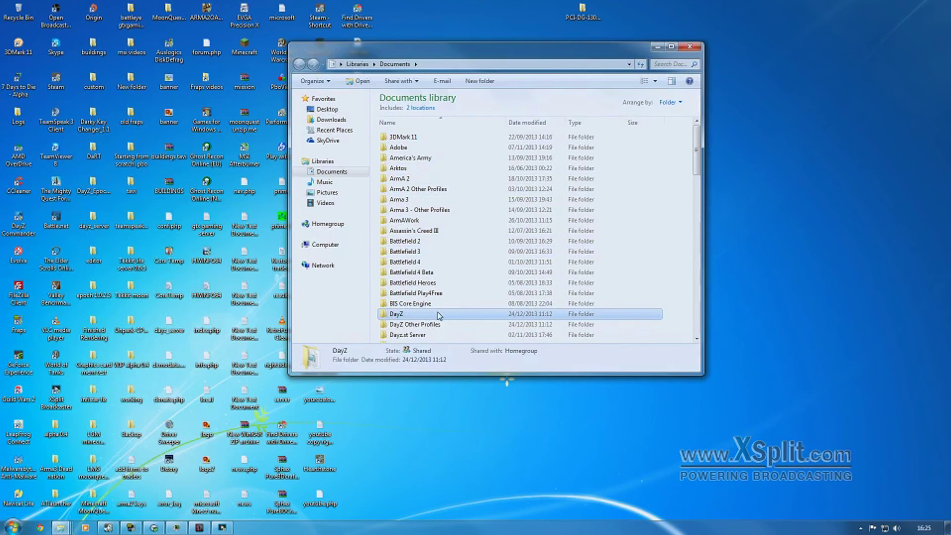
right_click(439, 315)
double_click(415, 317)
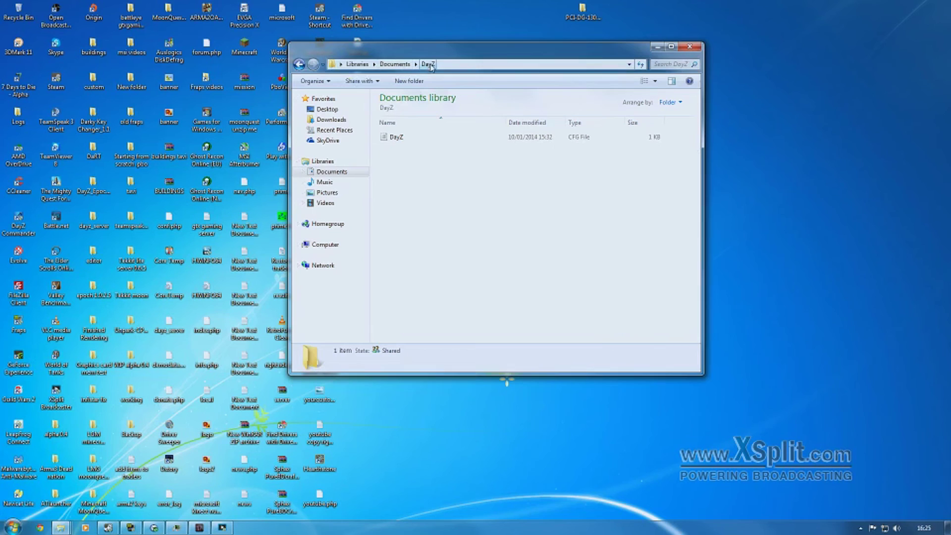
right_click(397, 139)
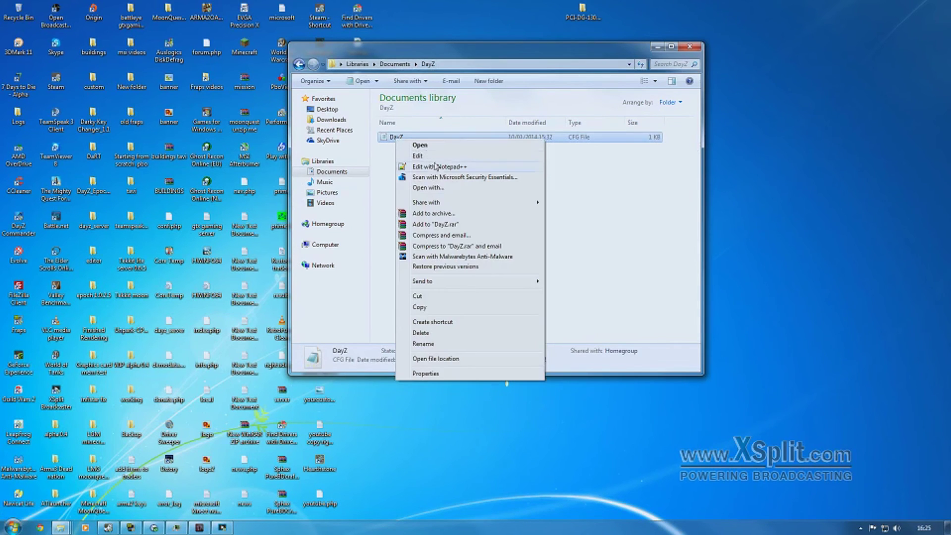
click(435, 167)
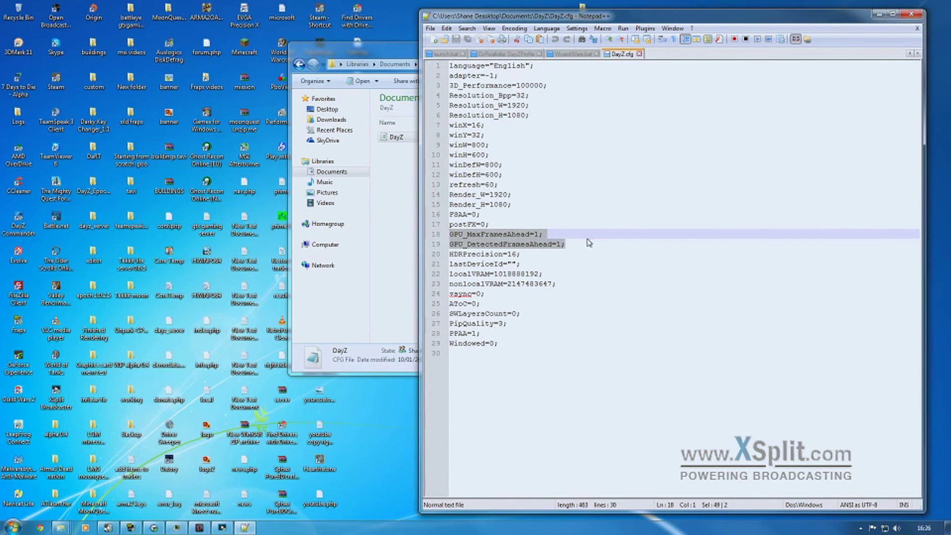
Step: Examine the GPU_MaxFramesAhead and GPU_DetectedFramesAhead lines in DayZ.cfg, then close the file and its folder
key(shift+Down)
key(shift+Up)
click(543, 235)
drag(543, 234, 561, 243)
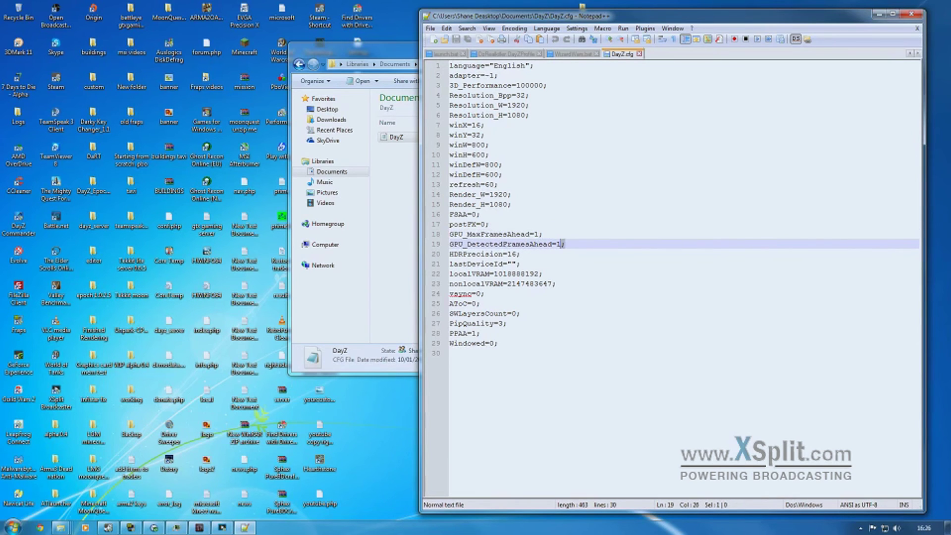
click(543, 235)
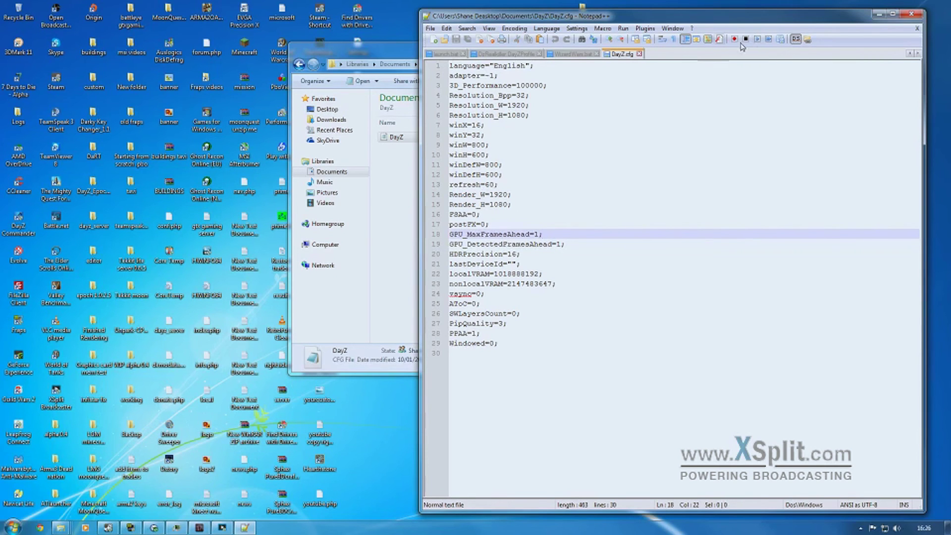
click(912, 14)
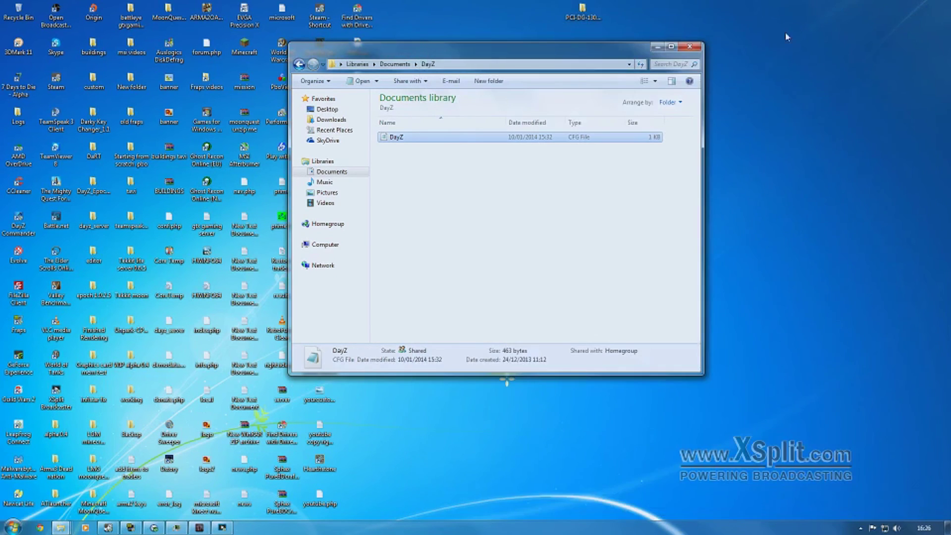
click(691, 47)
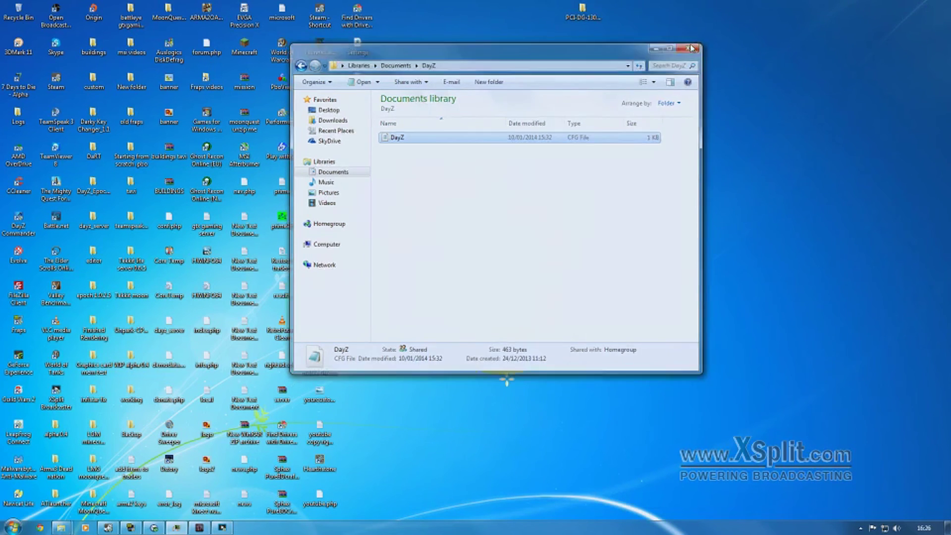
Step: Switch to Steam and open the launch options from DayZ's properties in the game library
click(107, 527)
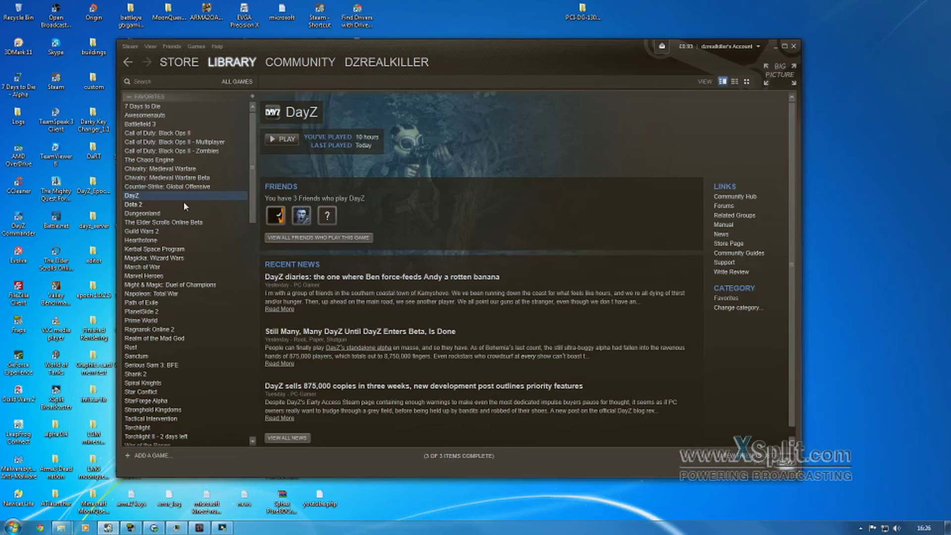
click(148, 187)
click(141, 196)
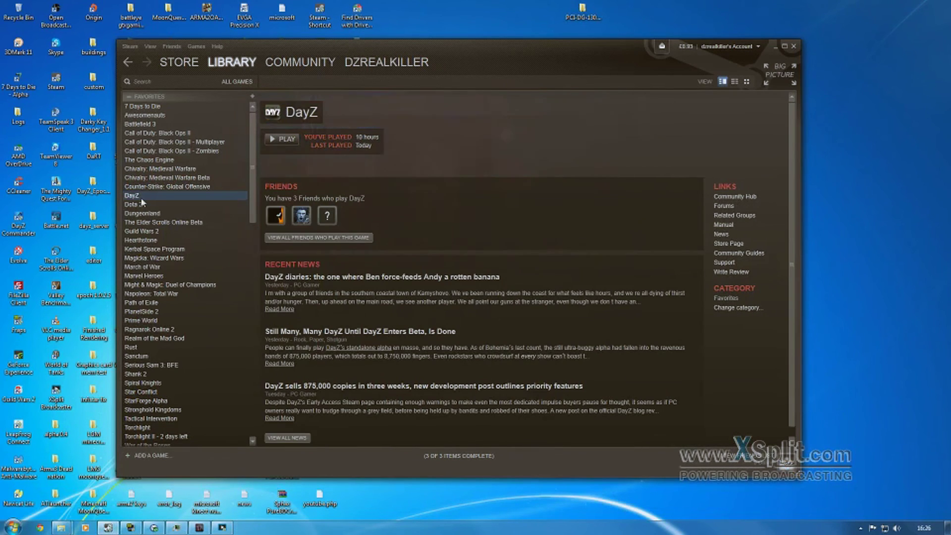
right_click(181, 198)
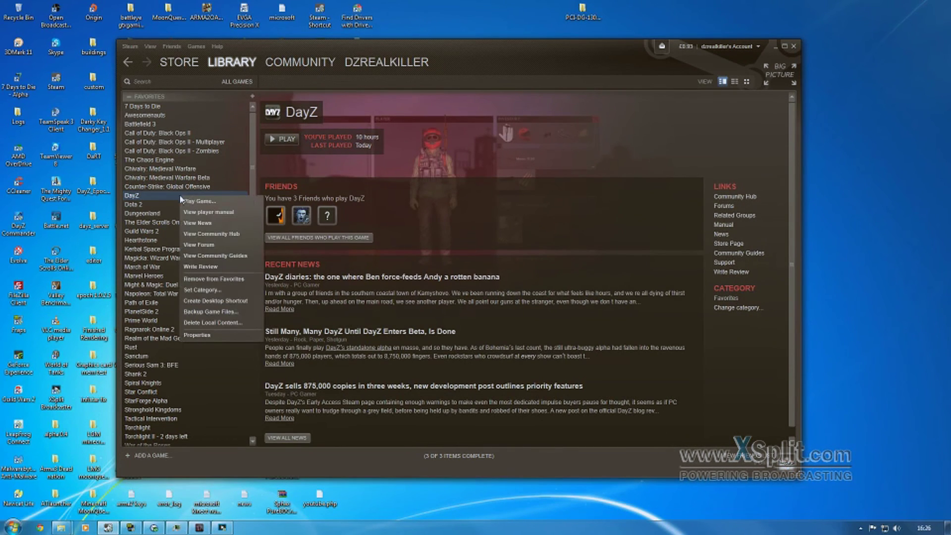
click(216, 337)
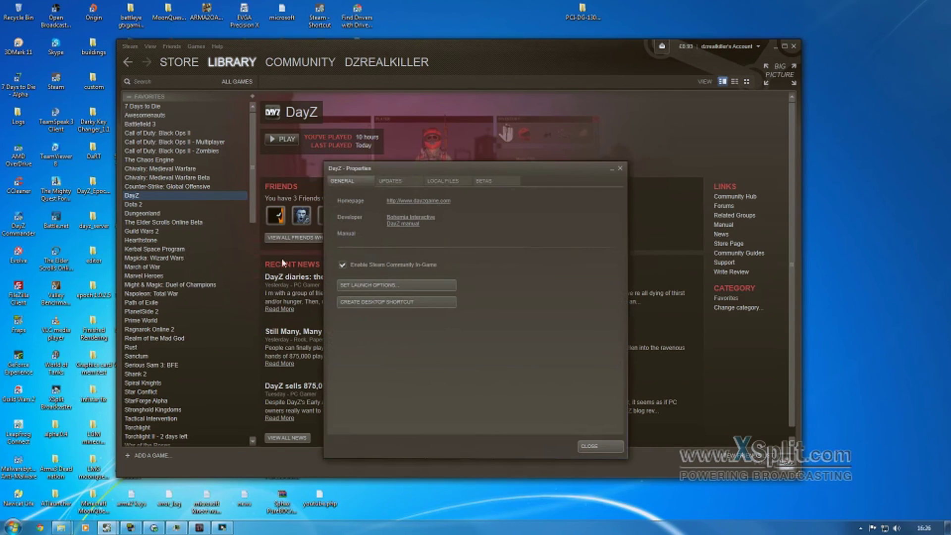
click(391, 287)
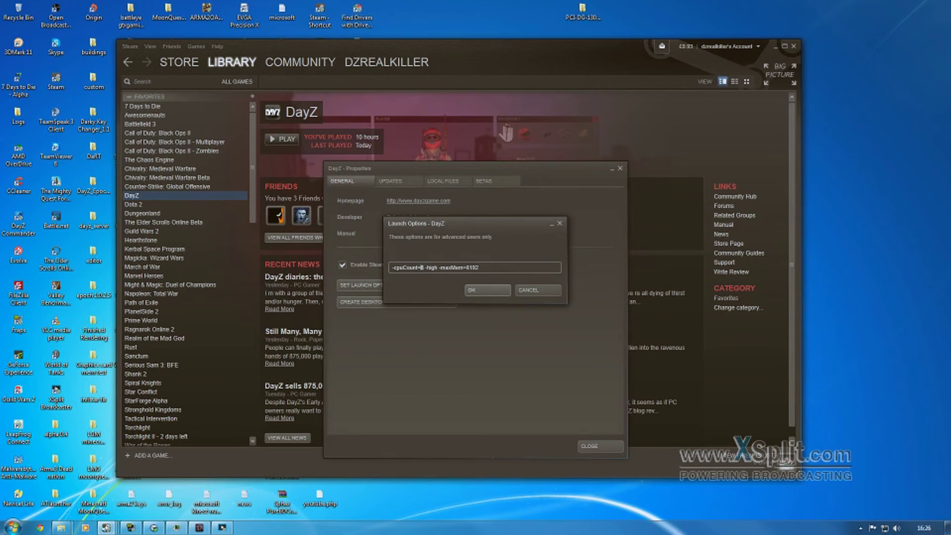
Step: Review the -cpuCount and -maxMem launch parameters and re-enter 6 as the CPU count
drag(424, 268, 391, 267)
click(426, 267)
drag(478, 268, 444, 267)
drag(479, 267, 444, 268)
drag(478, 268, 444, 267)
click(422, 267)
key(shift+Left)
text(6)
Step: Highlight the -maxMem value at the end of the launch options for review
key(ctrl+a)
key(End)
key(shift+Left)
key(shift+Left)
key(shift+Left)
key(shift+Left)
click(476, 267)
Step: Search for the Windows Calculator and open it
click(12, 527)
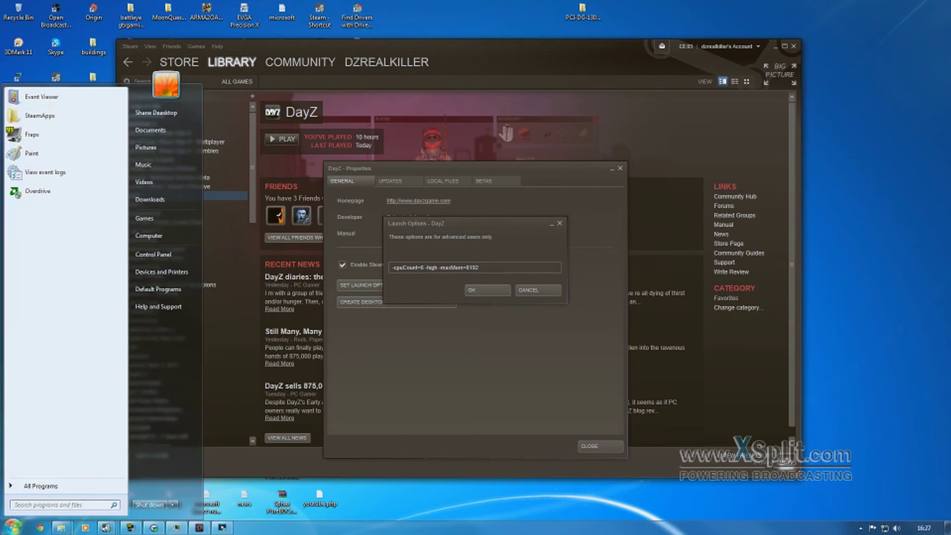
click(49, 504)
text(cal)
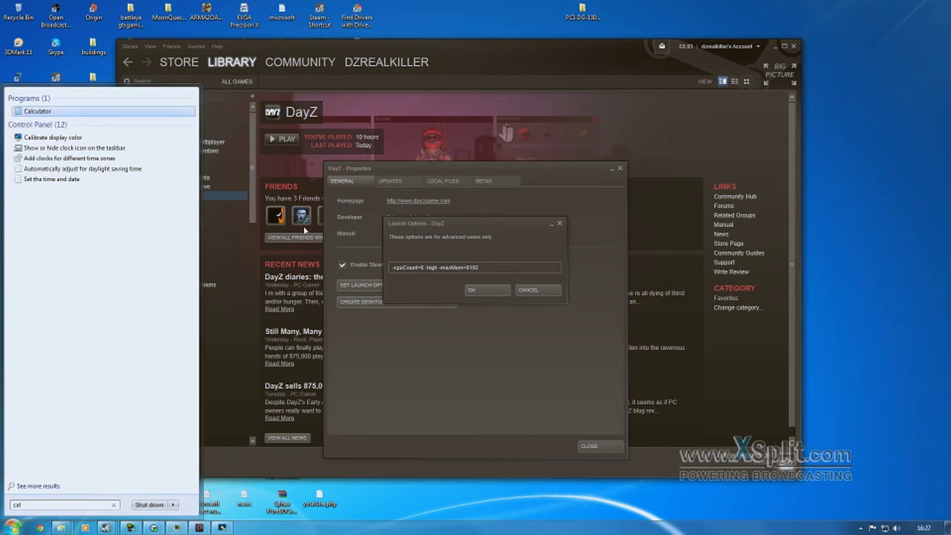
click(112, 112)
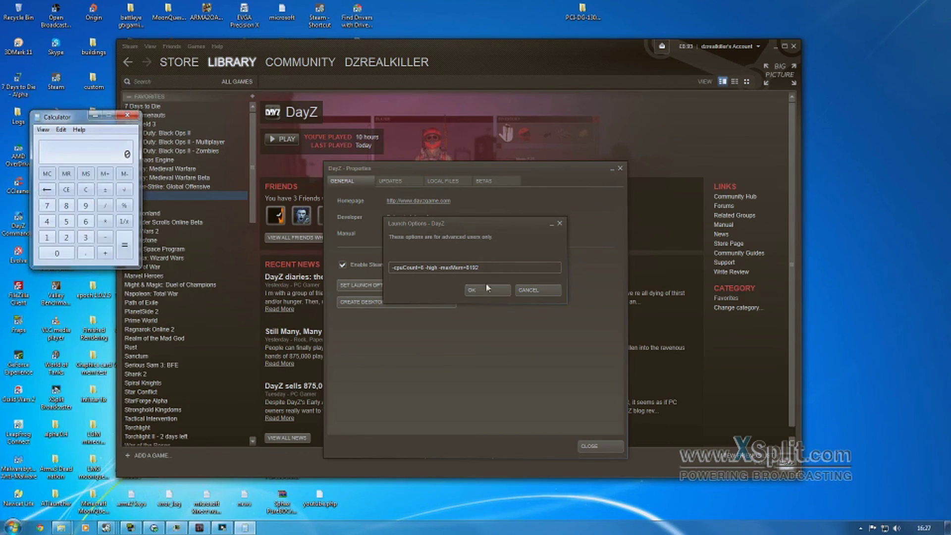
Step: Multiply 1024 by 4 in the calculator to work out a memory value, then close the calculator
click(48, 238)
click(57, 252)
click(66, 238)
click(47, 221)
click(106, 240)
click(47, 222)
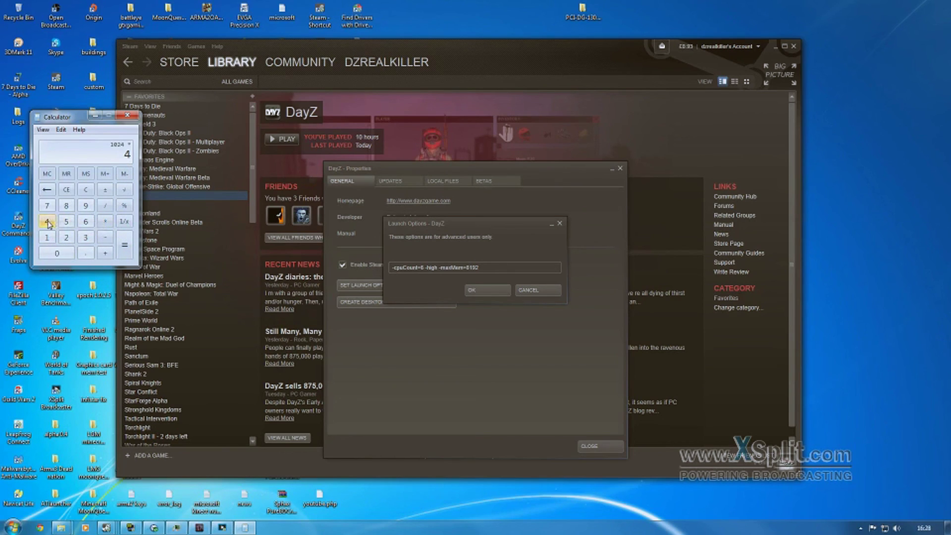
click(126, 242)
click(130, 115)
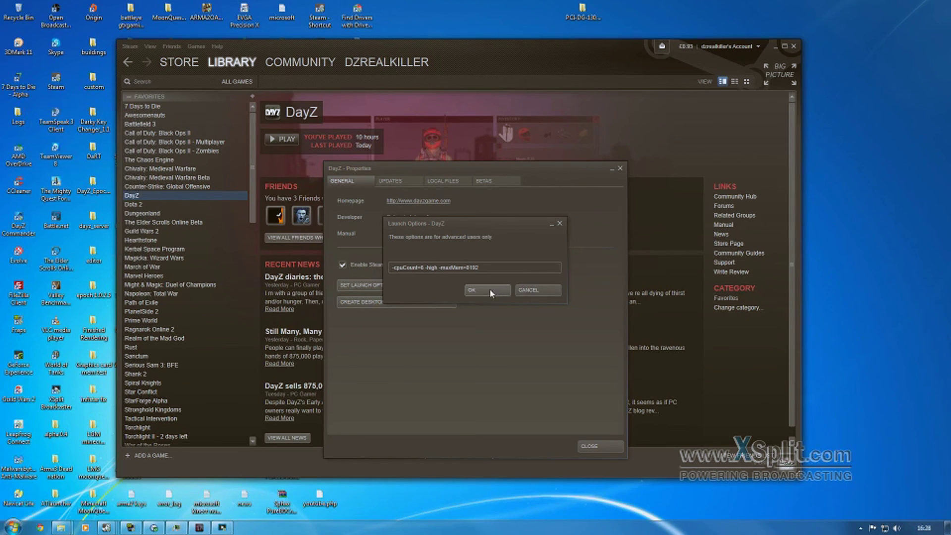
Step: Cancel the launch options dialog and close DayZ's properties
click(523, 291)
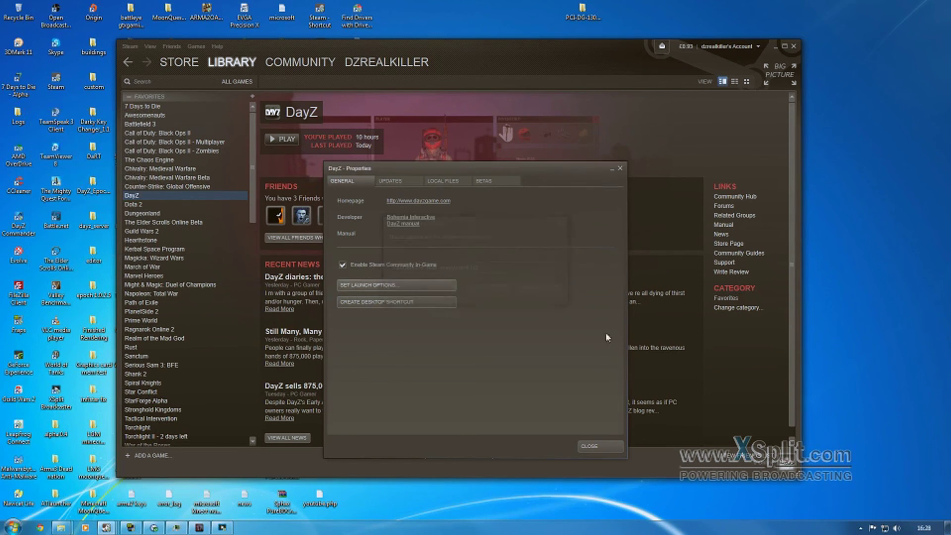
click(590, 446)
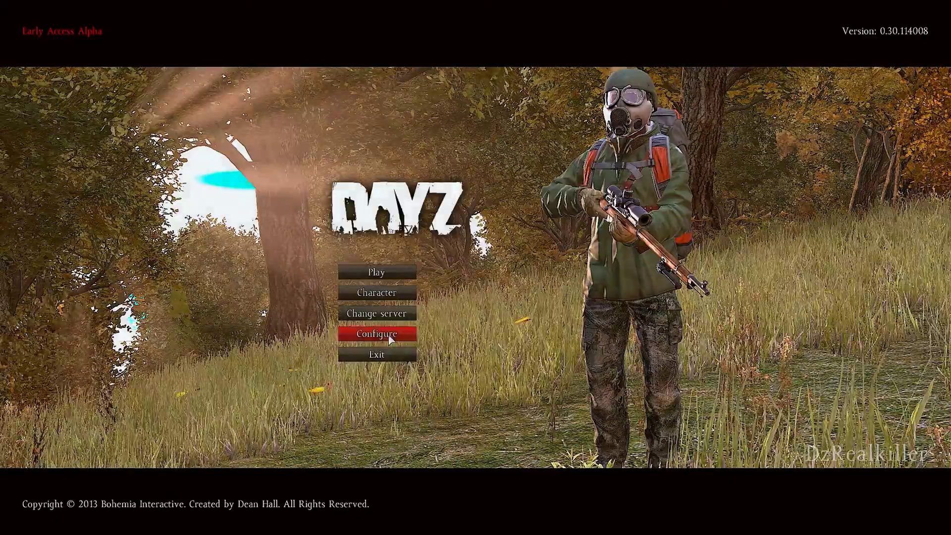
Step: Open the video configuration in DayZ and review the object, terrain, cloud and shadow quality settings
click(391, 333)
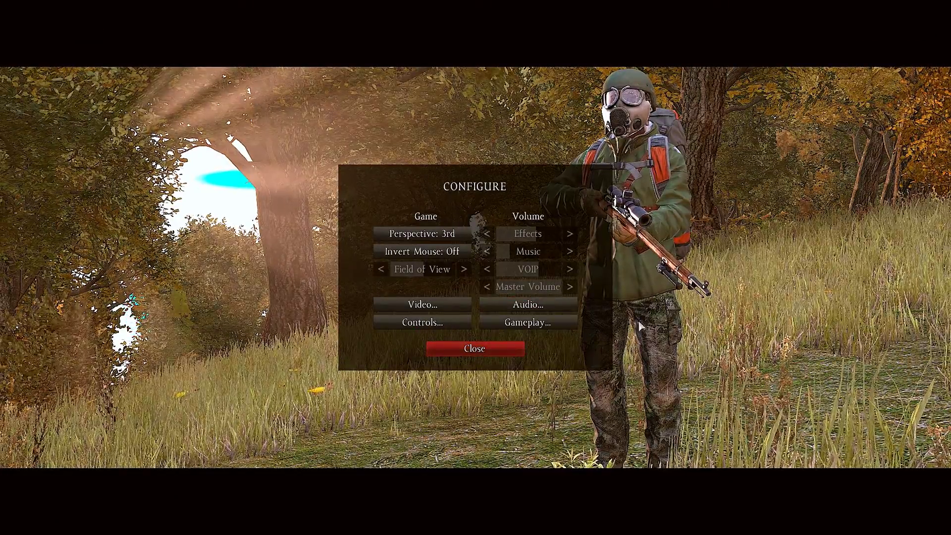
click(446, 302)
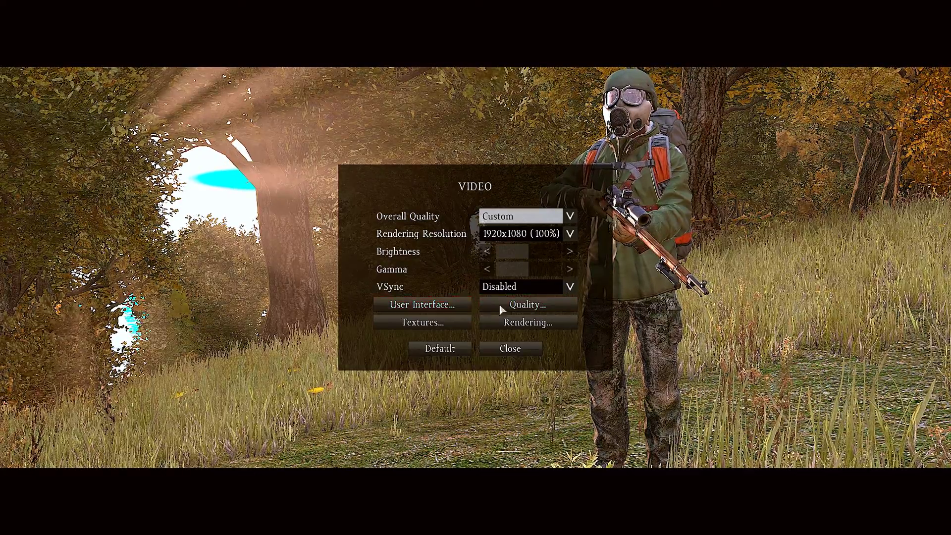
click(519, 306)
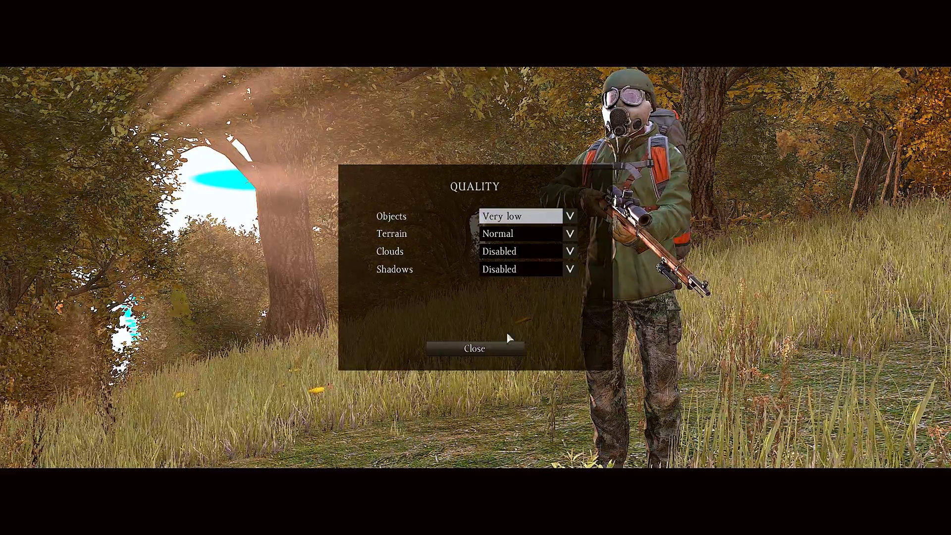
click(451, 348)
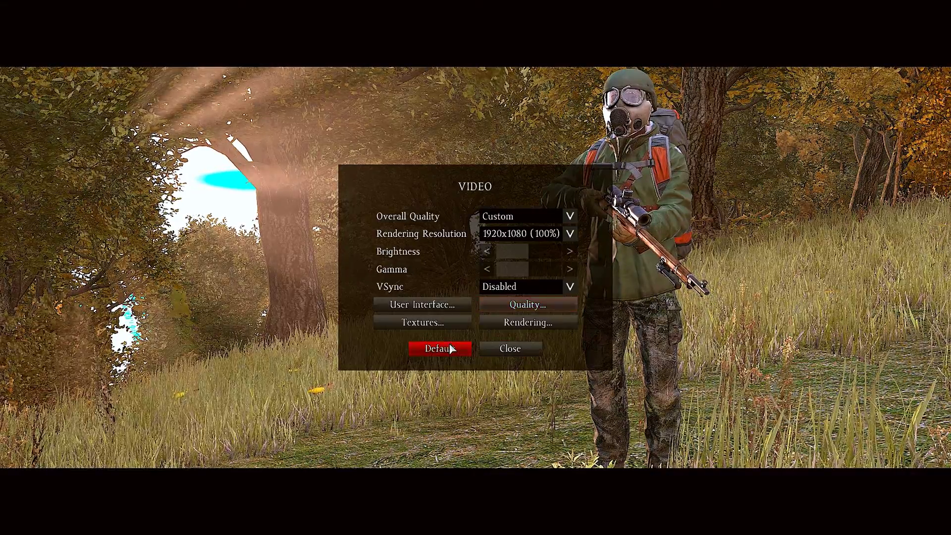
Step: Review the texture settings, including the available video memory sizes, and close them without changes
click(419, 323)
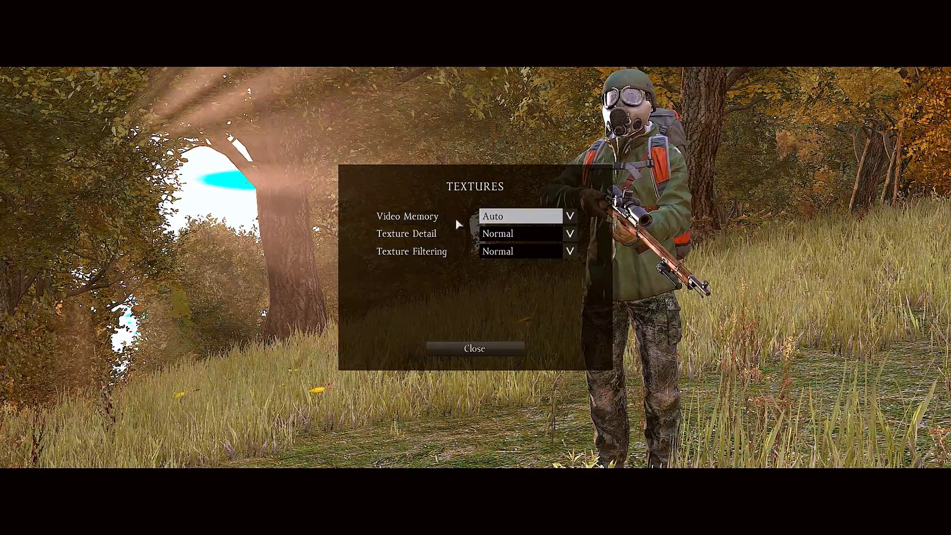
click(571, 217)
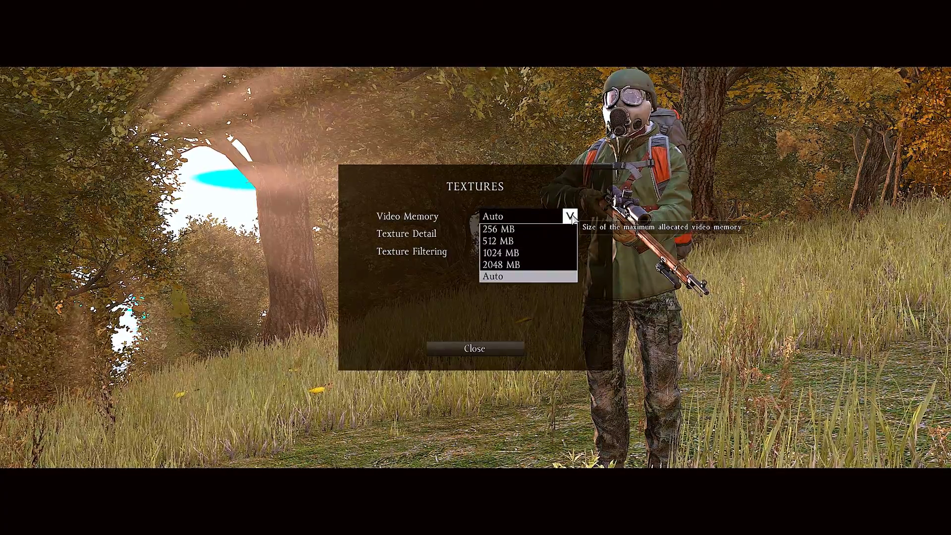
click(572, 216)
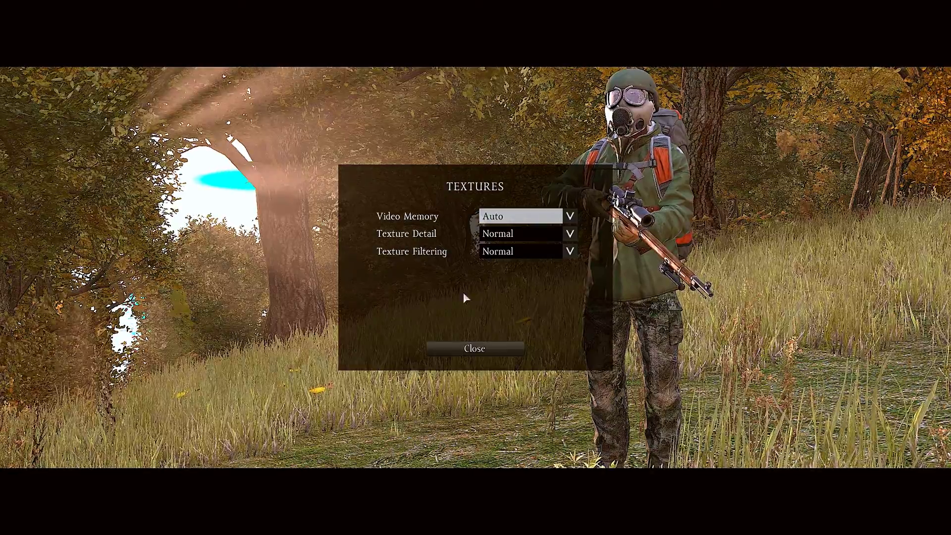
click(493, 348)
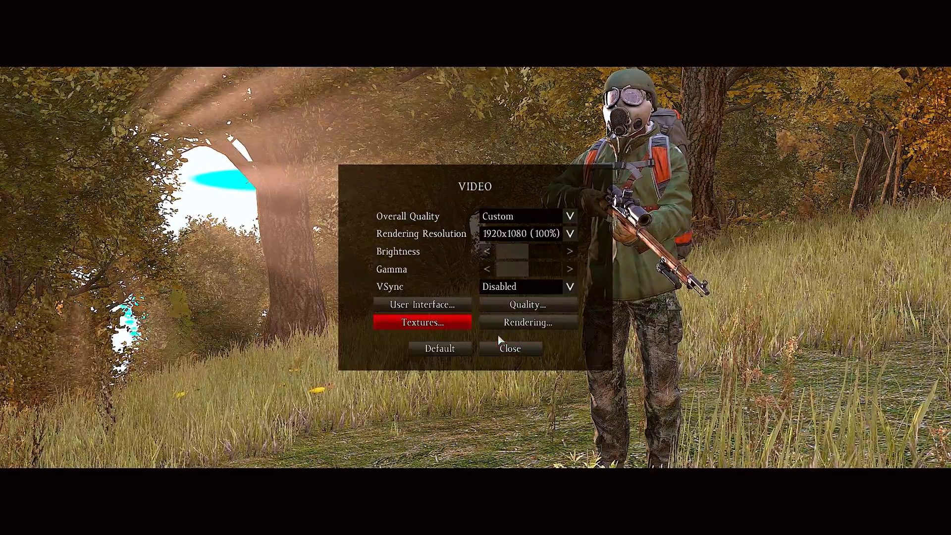
Step: Review the rendering and user interface settings, then close the video configuration
click(525, 322)
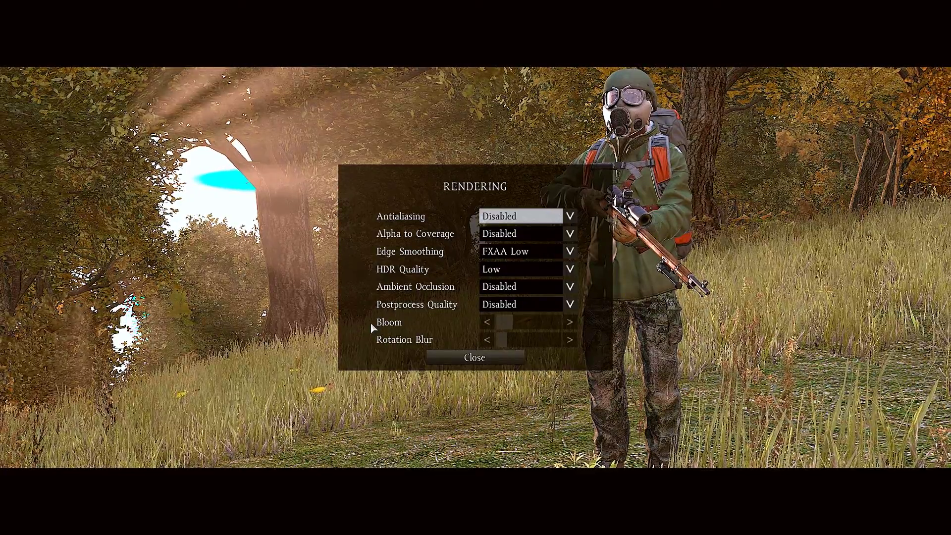
click(503, 363)
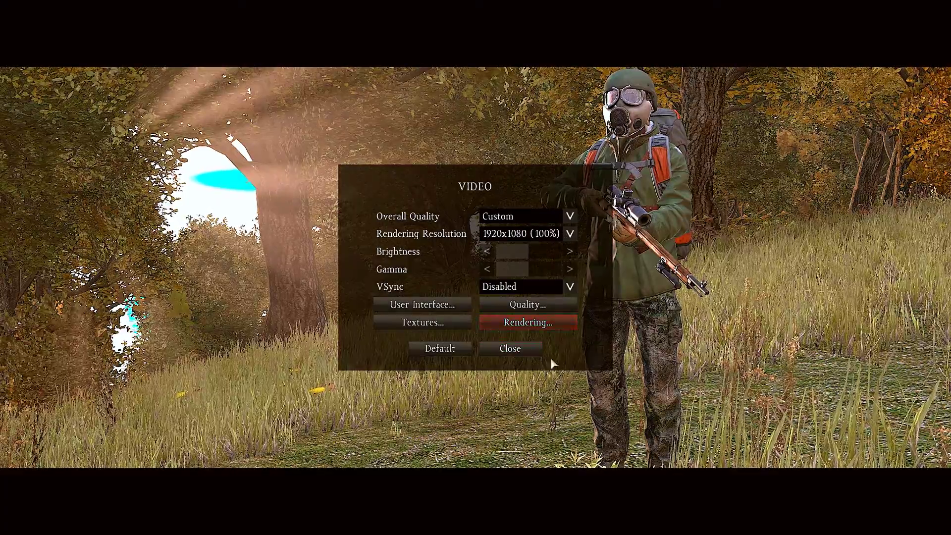
click(450, 306)
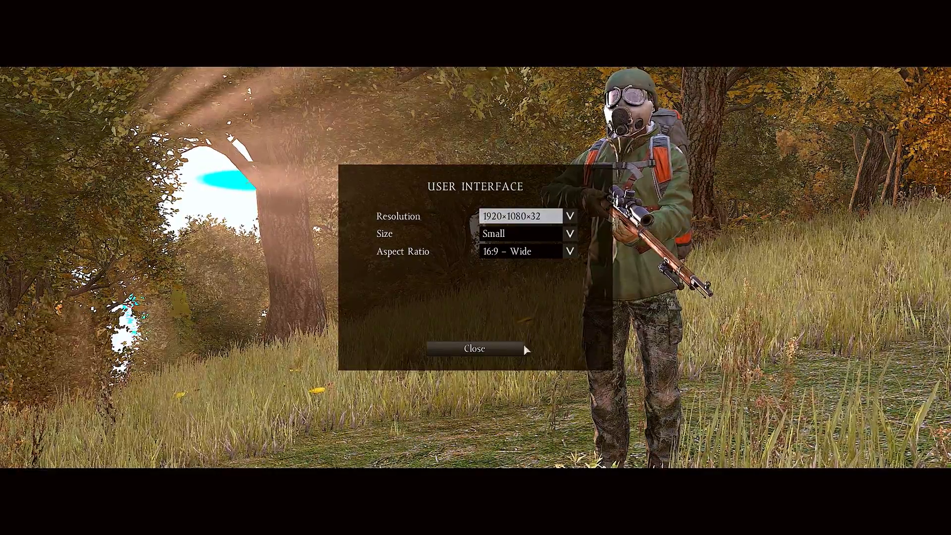
click(486, 348)
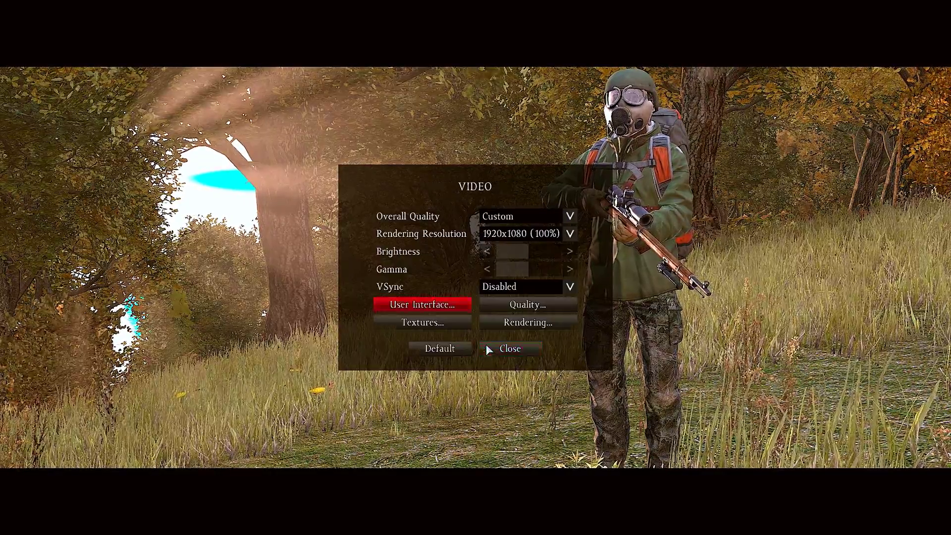
click(524, 349)
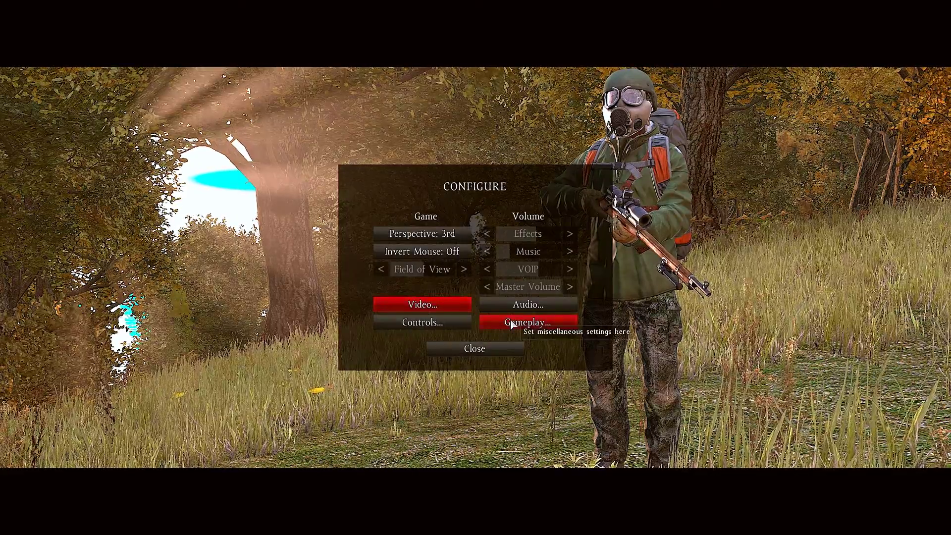
Step: Review the gameplay settings for language and head bob, and close them without changes
click(511, 321)
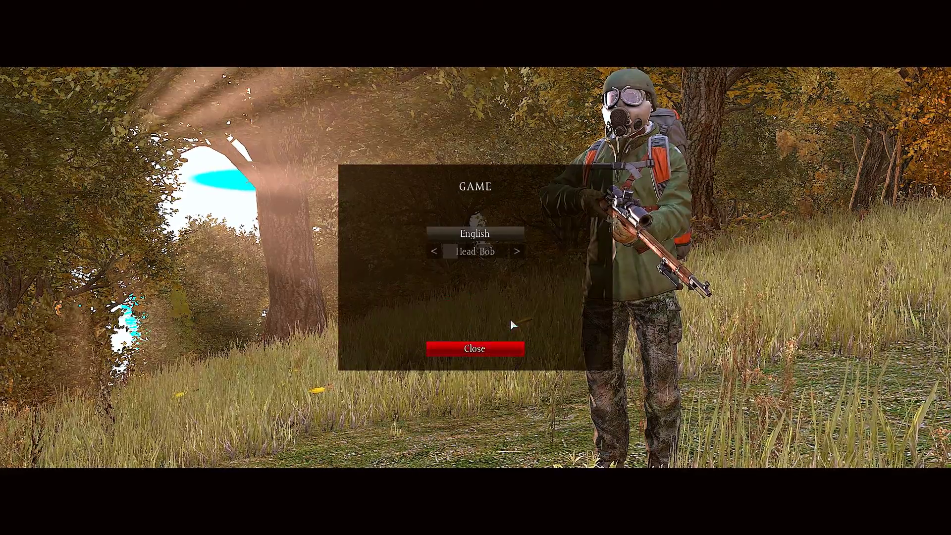
click(460, 347)
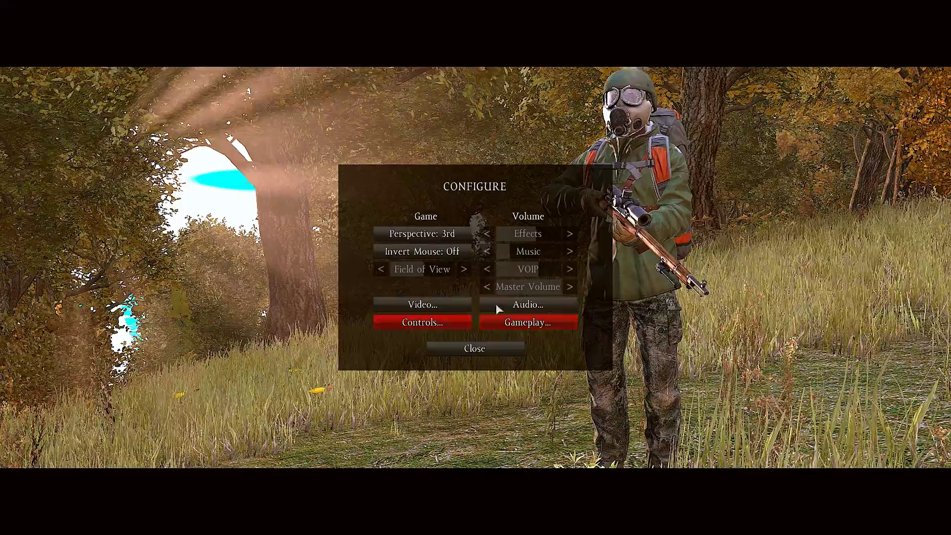
Step: Recheck the video rendering settings, such as antialiasing, HDR and postprocess quality, and return to the main menu without changes
click(443, 308)
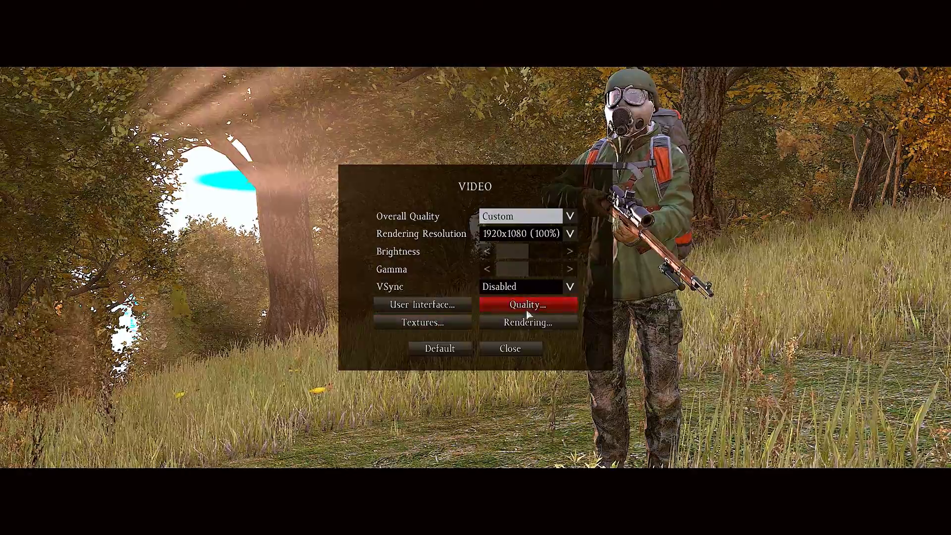
click(516, 323)
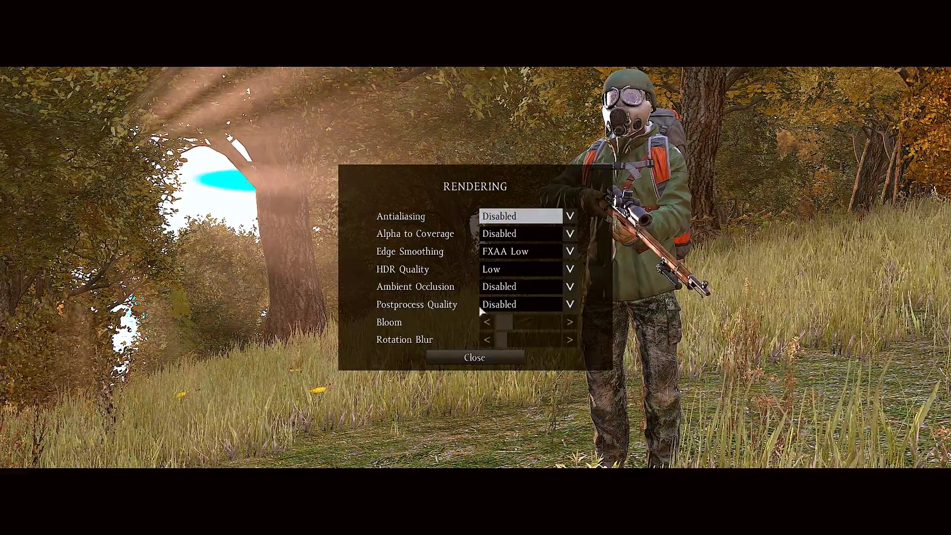
click(464, 356)
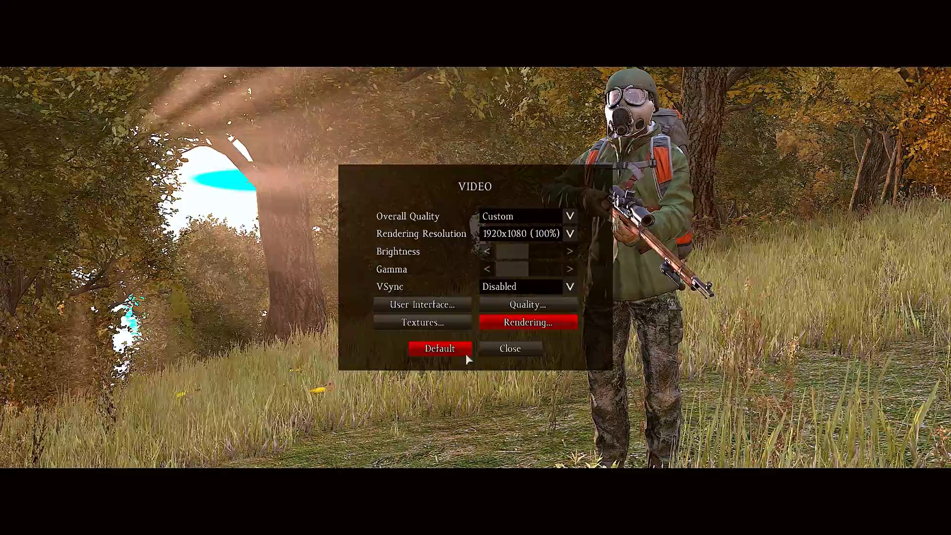
click(520, 350)
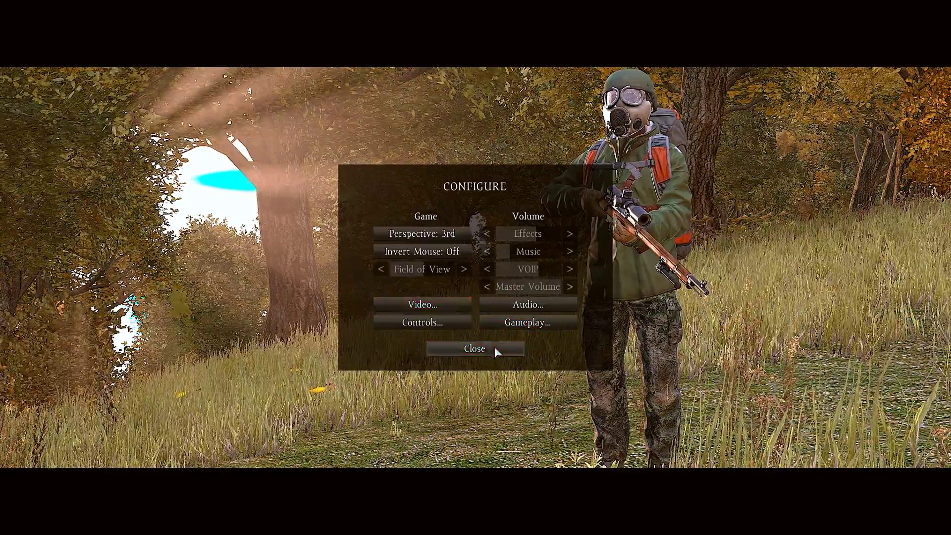
click(495, 347)
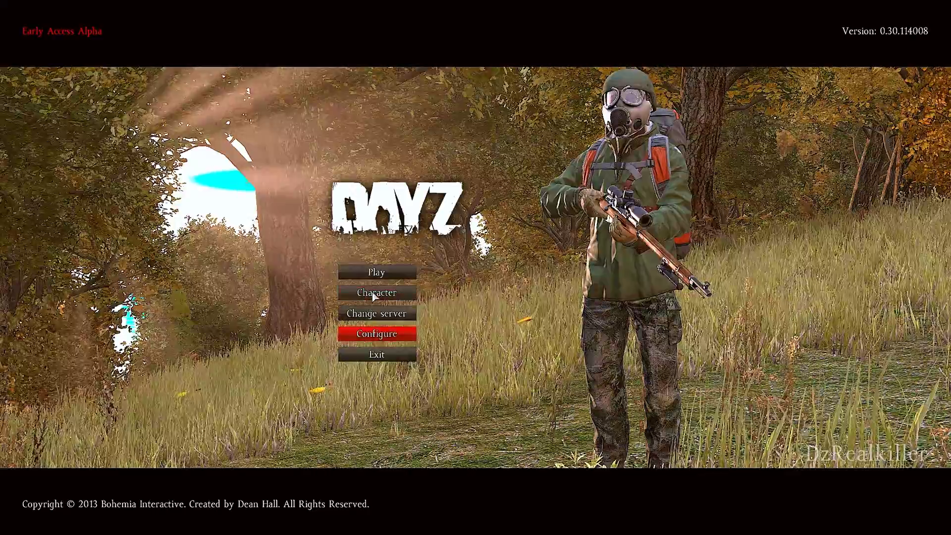